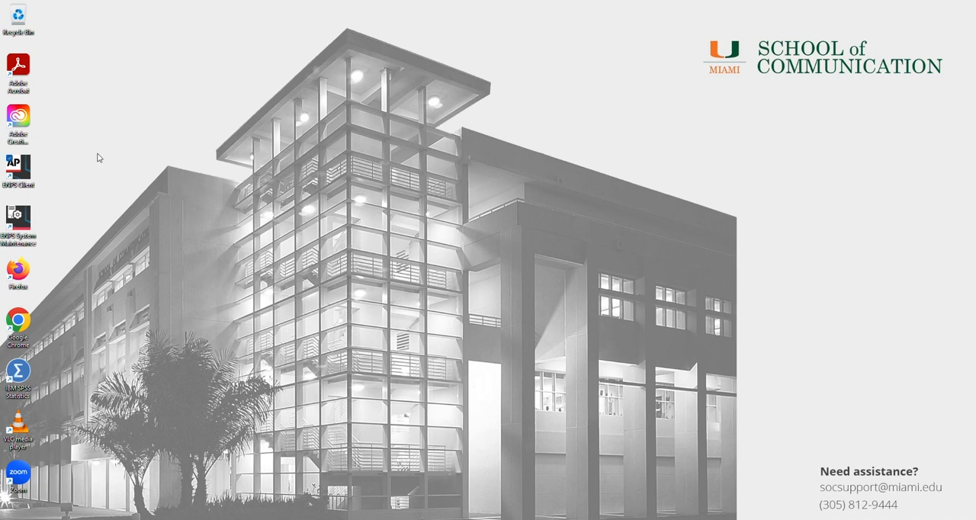
# - Launch the ENPS client and look through the server's class folders in the Browse window, closing it when done
pyautogui.doubleClick(28, 171)
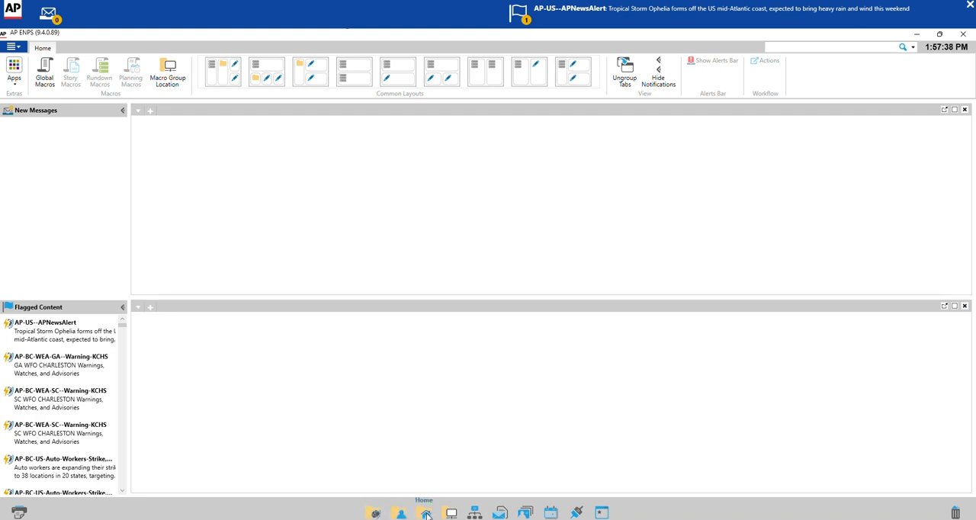
pyautogui.click(481, 515)
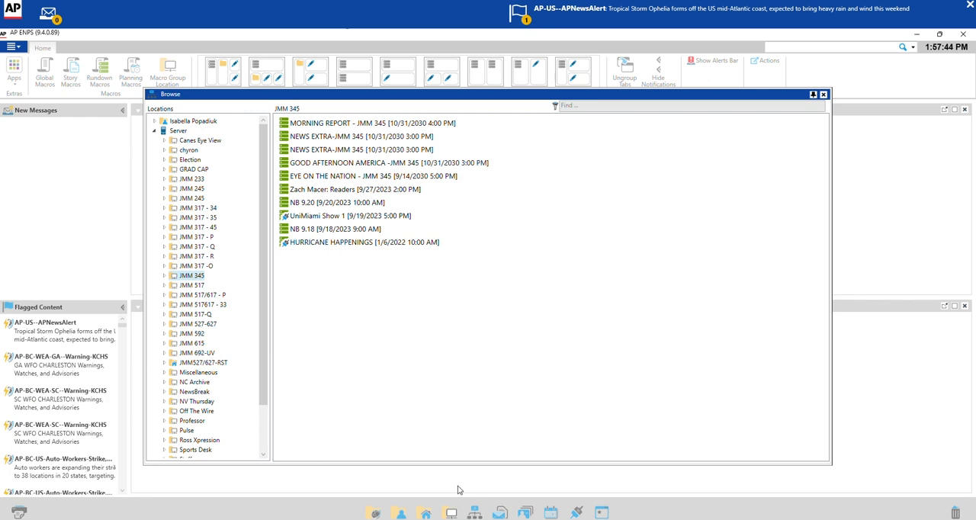
pyautogui.moveTo(265, 366); pyautogui.dragTo(265, 335)
pyautogui.click(823, 94)
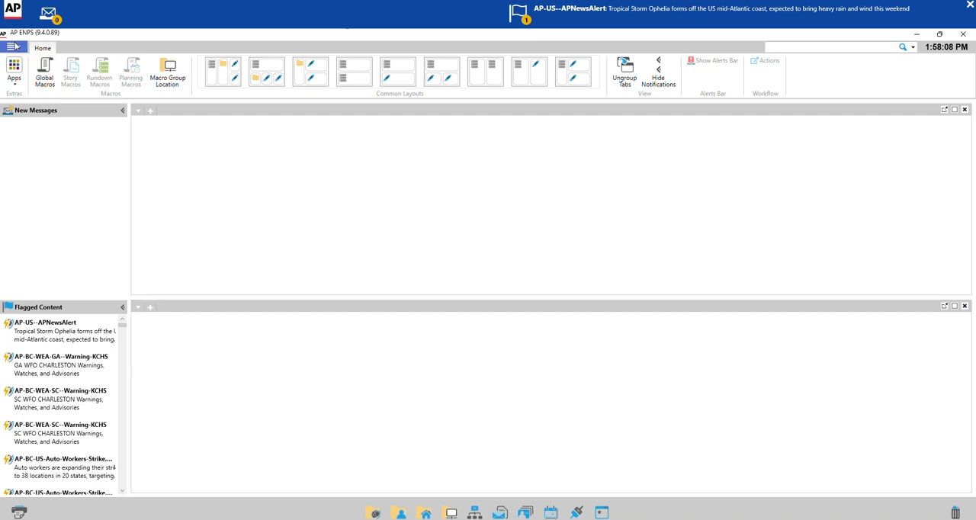
# - Start a new rundown and title it TEST RUNDOWN
pyautogui.click(20, 48)
pyautogui.moveTo(49, 68)
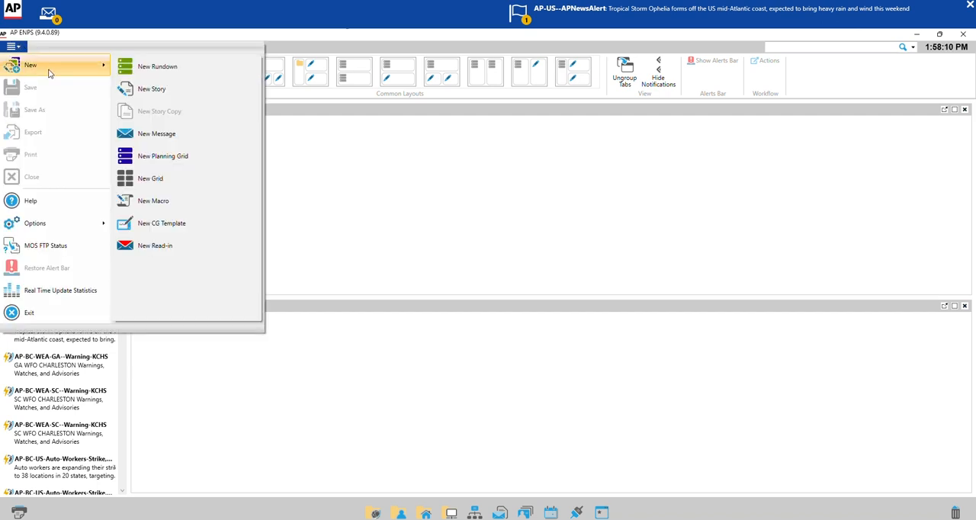
pyautogui.click(156, 68)
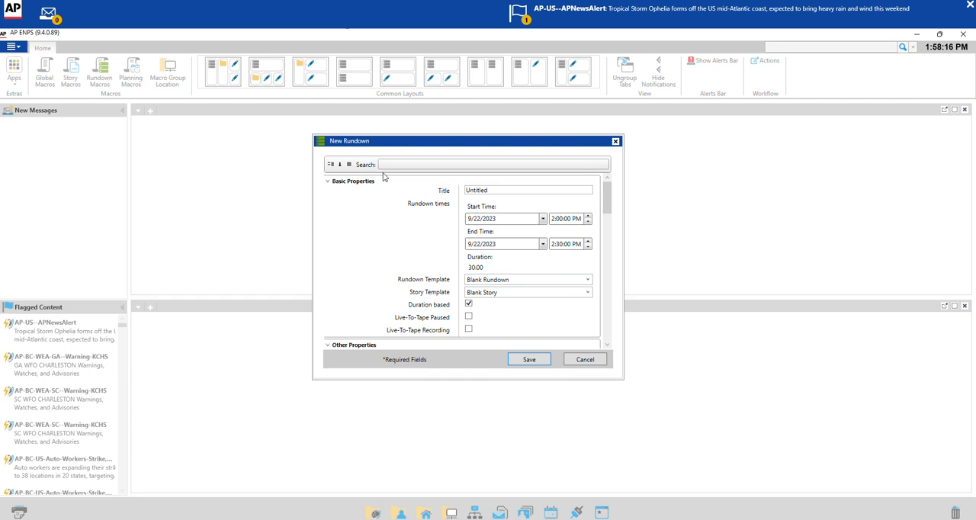
pyautogui.click(496, 190)
pyautogui.press('BackSpace')
pyautogui.press('BackSpace')
pyautogui.press('BackSpace')
pyautogui.press('BackSpace')
pyautogui.press('BackSpace')
pyautogui.press('BackSpace')
pyautogui.press('BackSpace')
pyautogui.press('BackSpace')
pyautogui.write('TEST RUNDOWN')
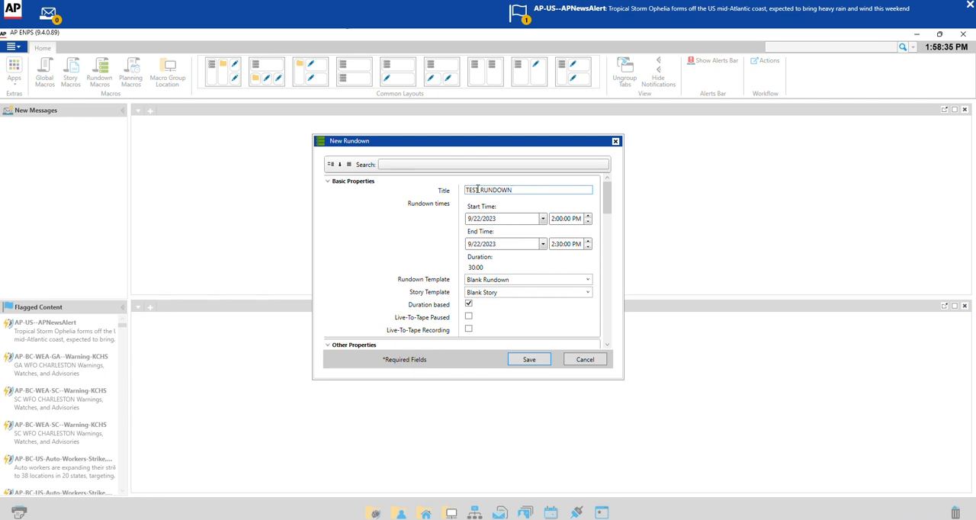
# - Set the rundown's start time to 7:00:00 PM and its end time to 7:30:00 PM
pyautogui.click(554, 218)
pyautogui.press('Right')
pyautogui.press('BackSpace')
pyautogui.write('7')
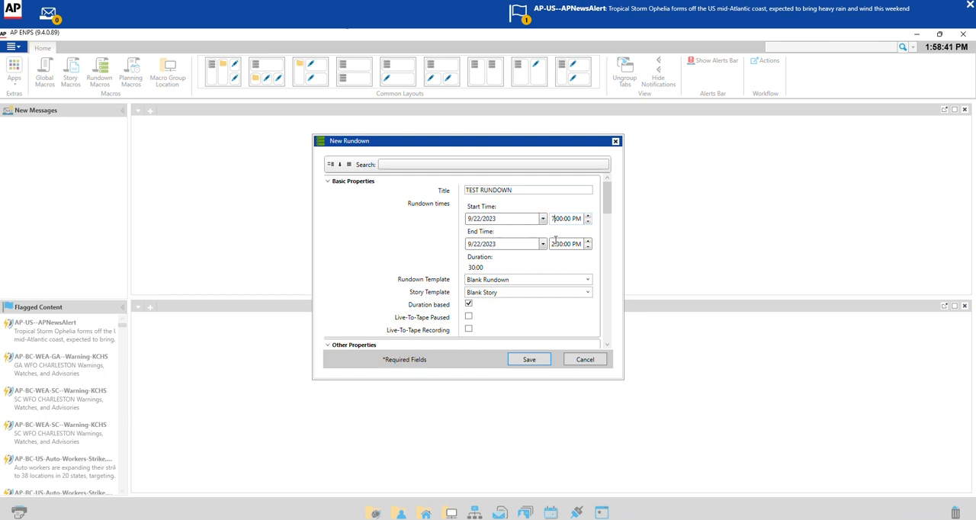
pyautogui.click(553, 244)
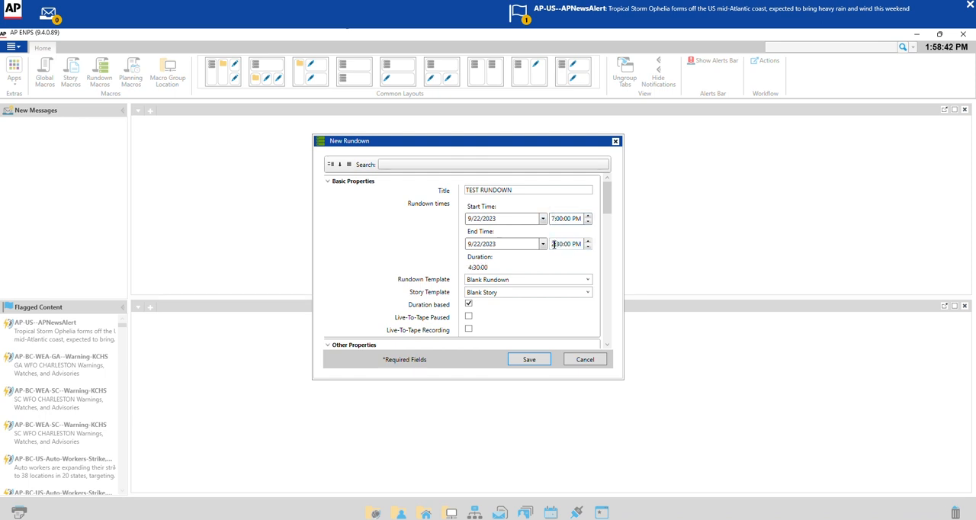
pyautogui.press('BackSpace')
pyautogui.write('7')
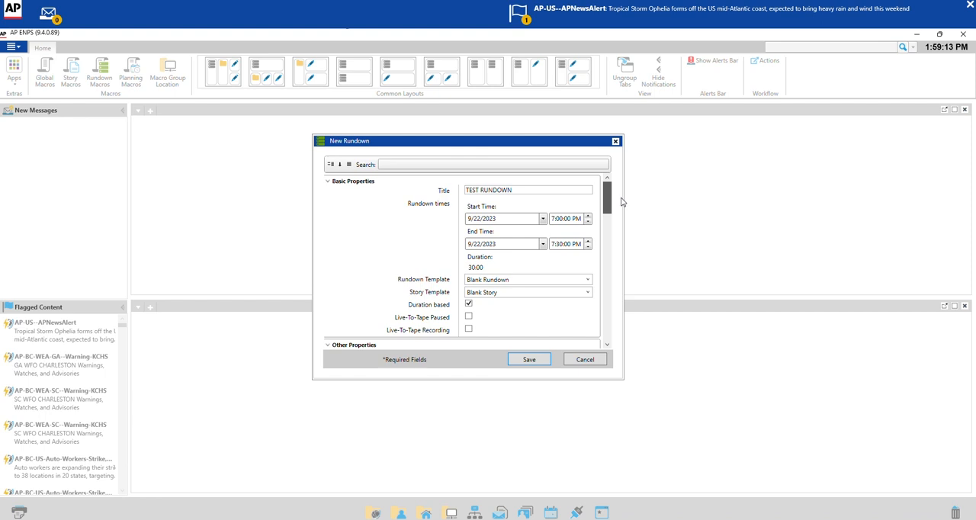
# - Enable the On Air and Auto Archive options in the rundown's other properties
pyautogui.moveTo(623, 200); pyautogui.dragTo(617, 236)
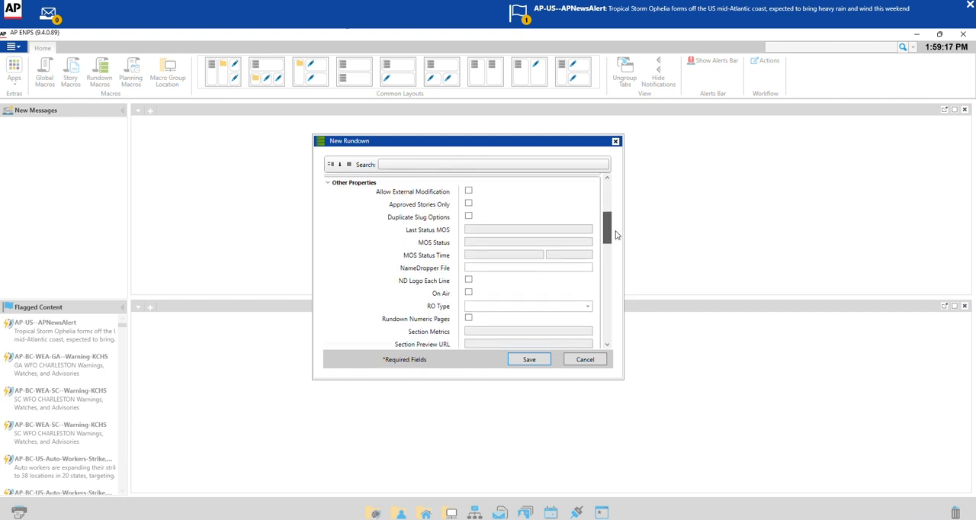
pyautogui.click(469, 293)
pyautogui.scroll(-1, 532, 287)
pyautogui.scroll(-1, 531, 288)
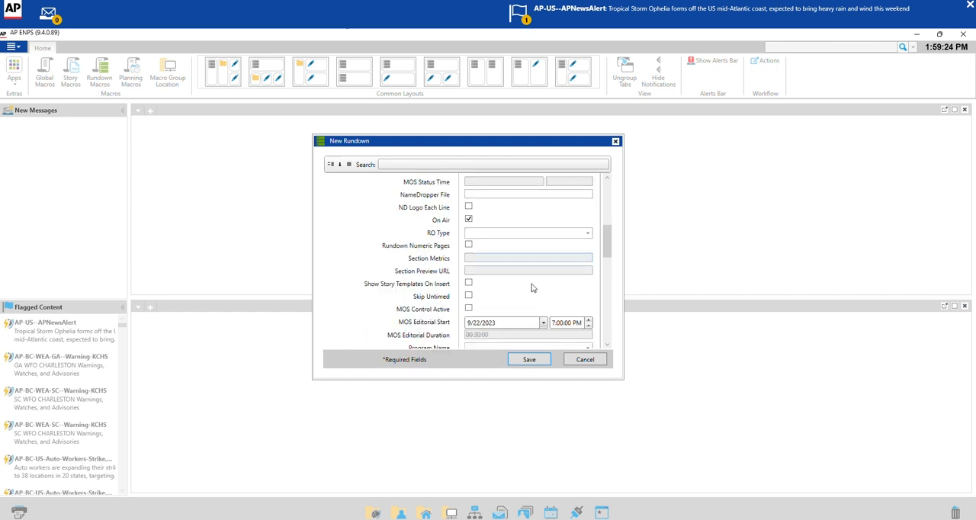
pyautogui.scroll(-2, 532, 287)
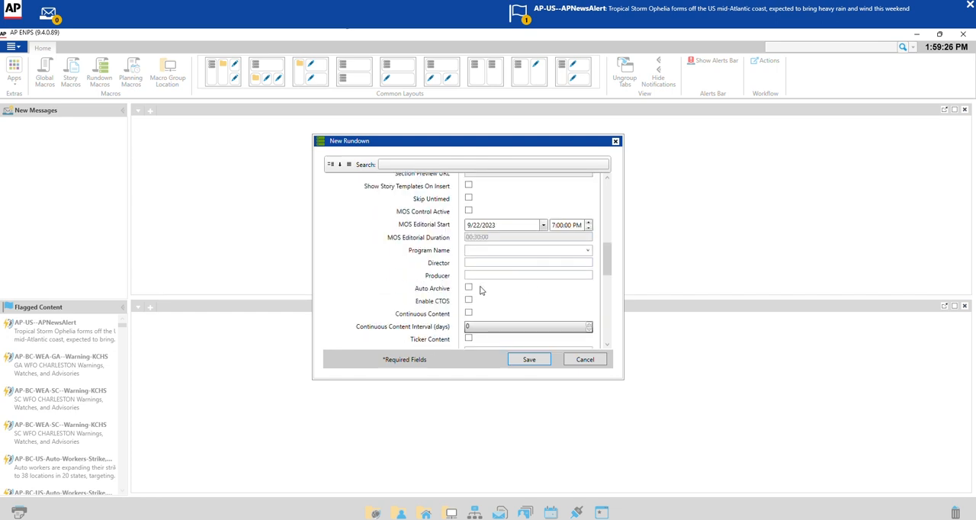
pyautogui.click(468, 289)
# - Save the new rundown and widen its pane to show all the grid columns through Float
pyautogui.scroll(-1, 534, 288)
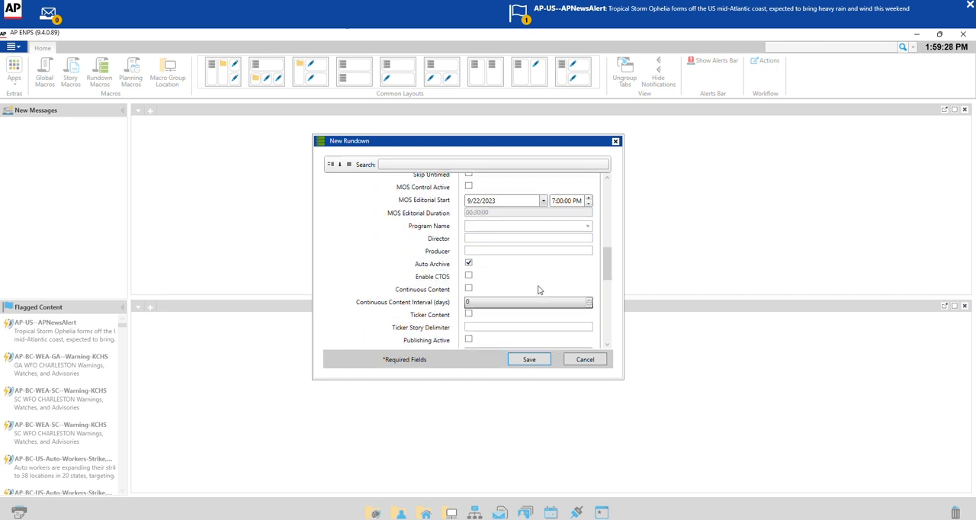
pyautogui.scroll(-4, 538, 288)
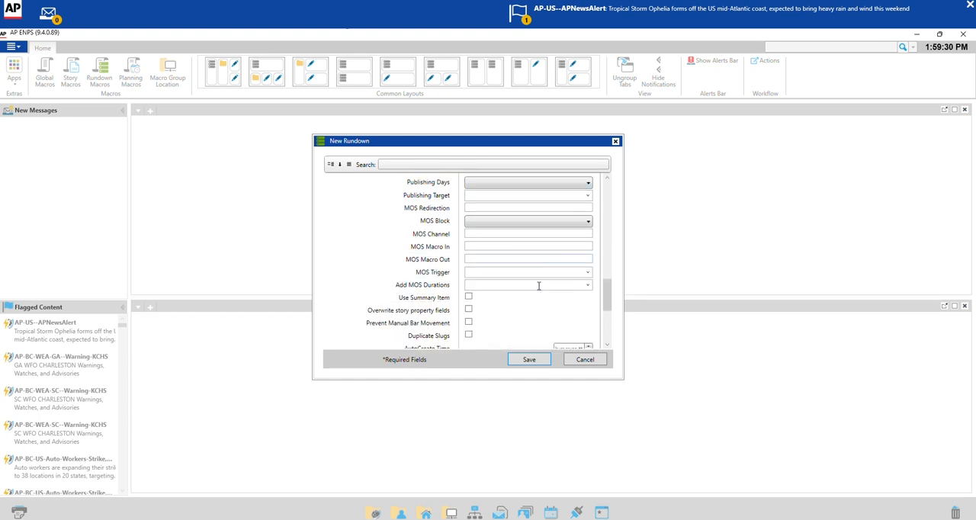
pyautogui.scroll(-3, 538, 285)
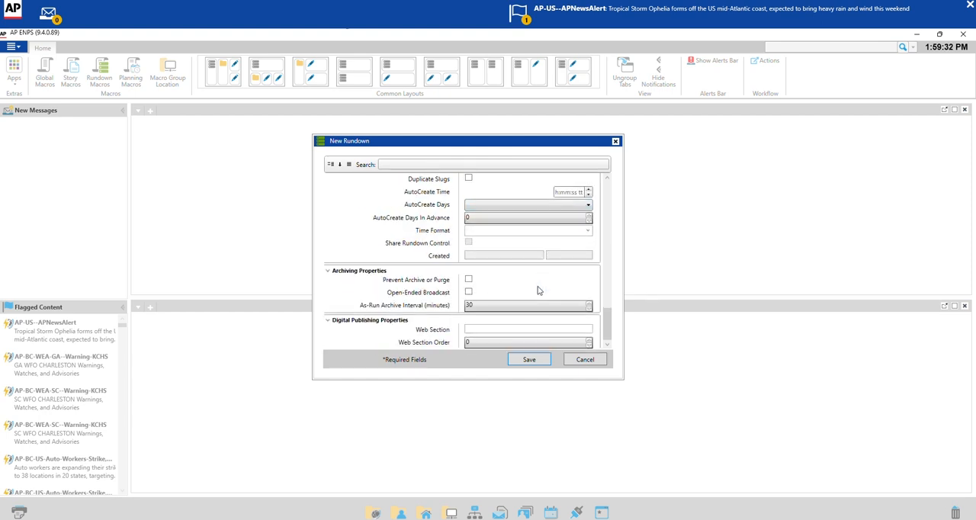
pyautogui.click(529, 359)
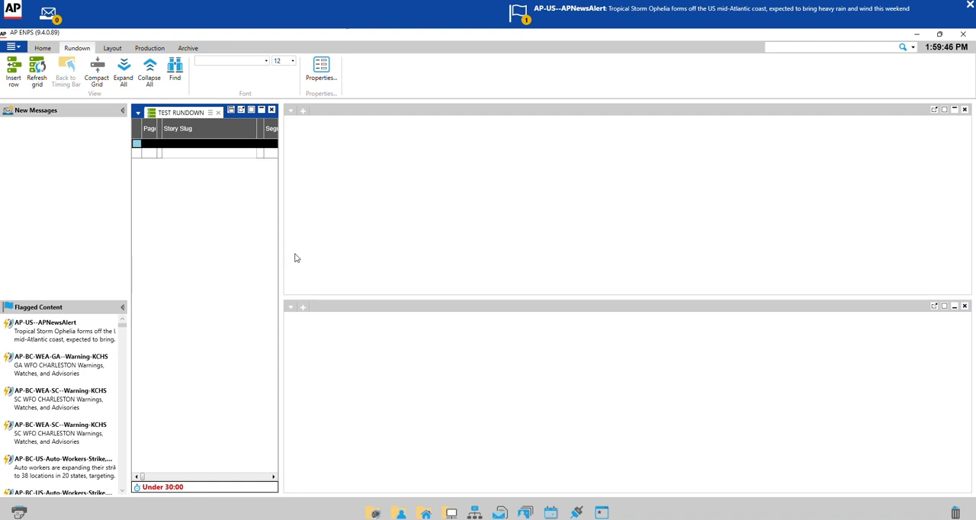
pyautogui.moveTo(282, 260); pyautogui.dragTo(686, 262)
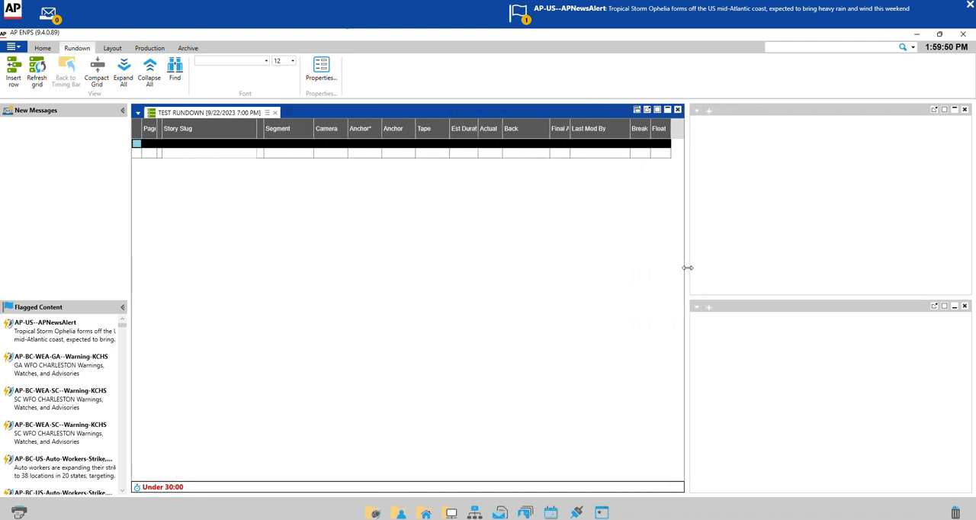